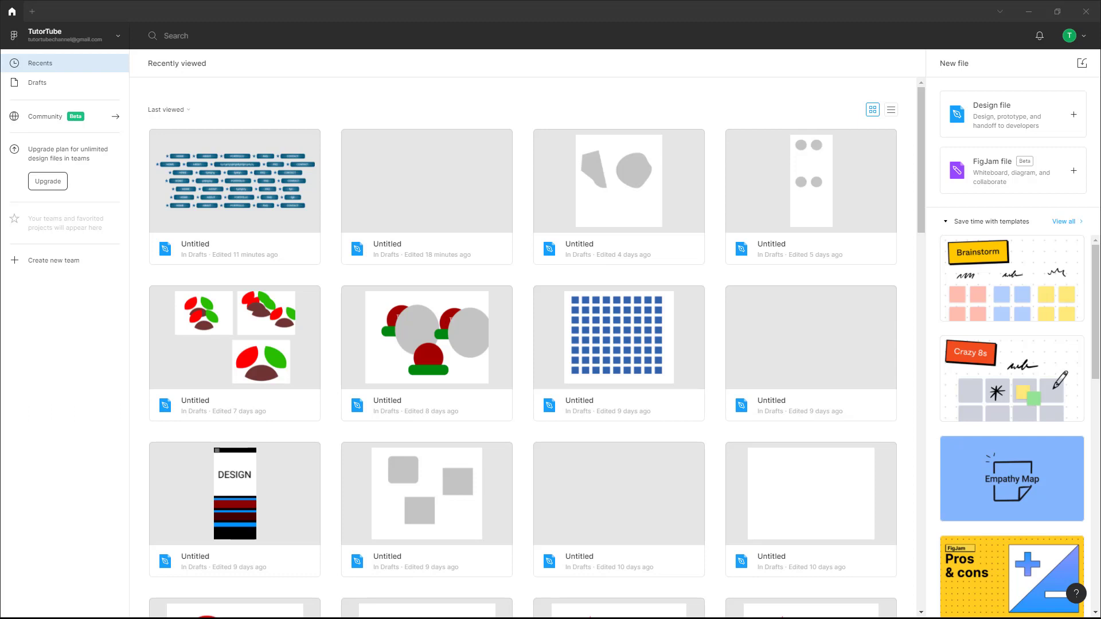
Create a new Figma team named 'TutorTube Team'.
left_click(49, 270)
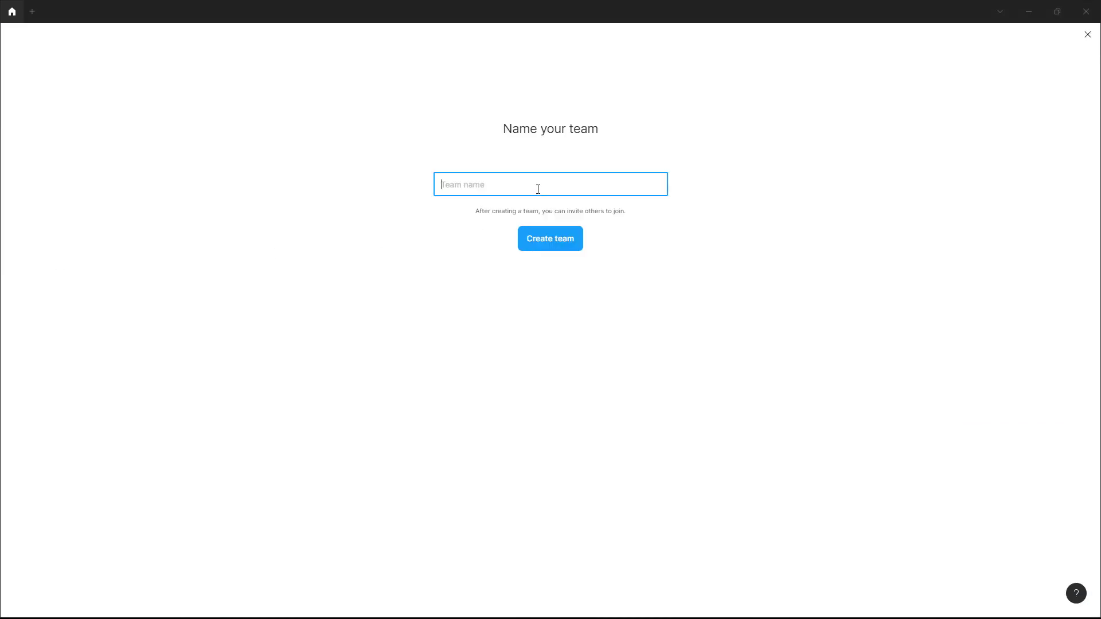
type("TutorTube Team")
left_click(555, 238)
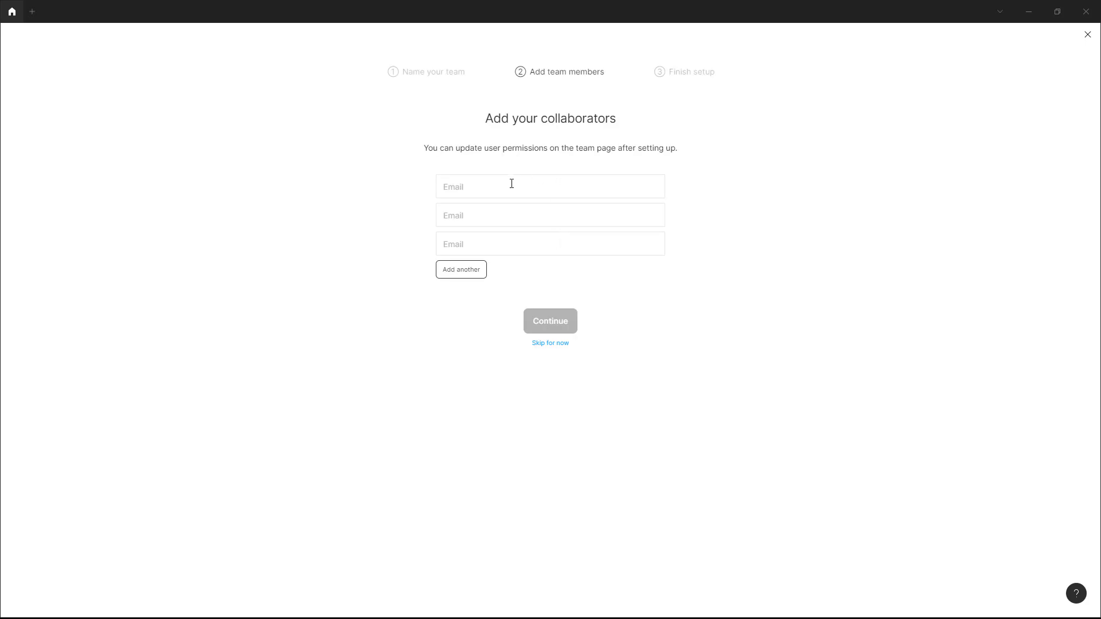
Add two extra collaborator fields and enter the collaborator's e-mail in the first one.
left_click(466, 270)
left_click(462, 301)
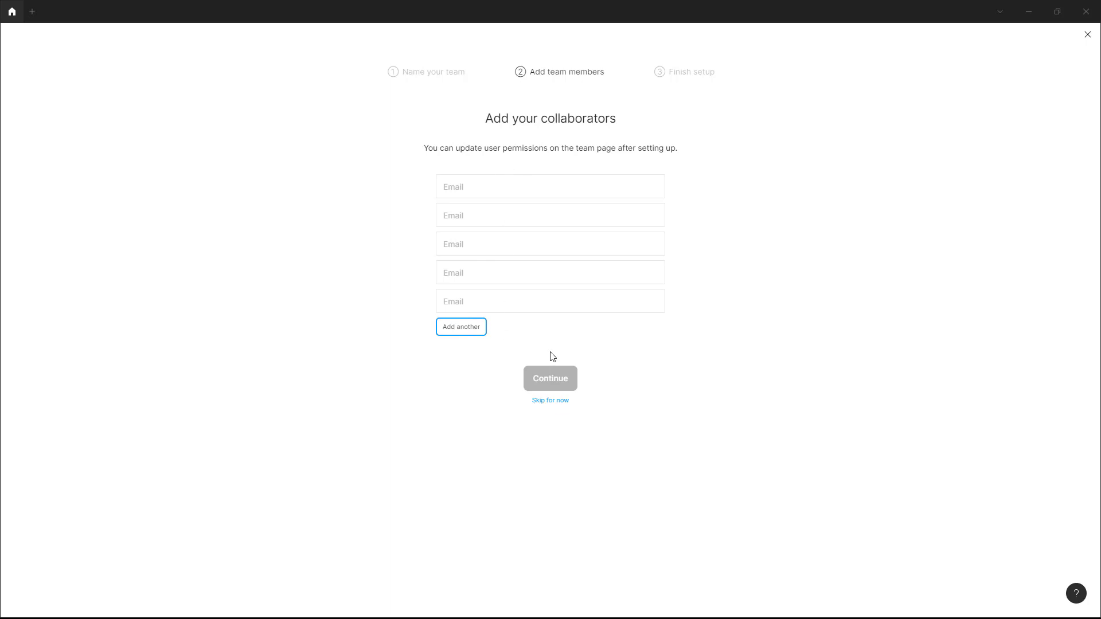
left_click(476, 186)
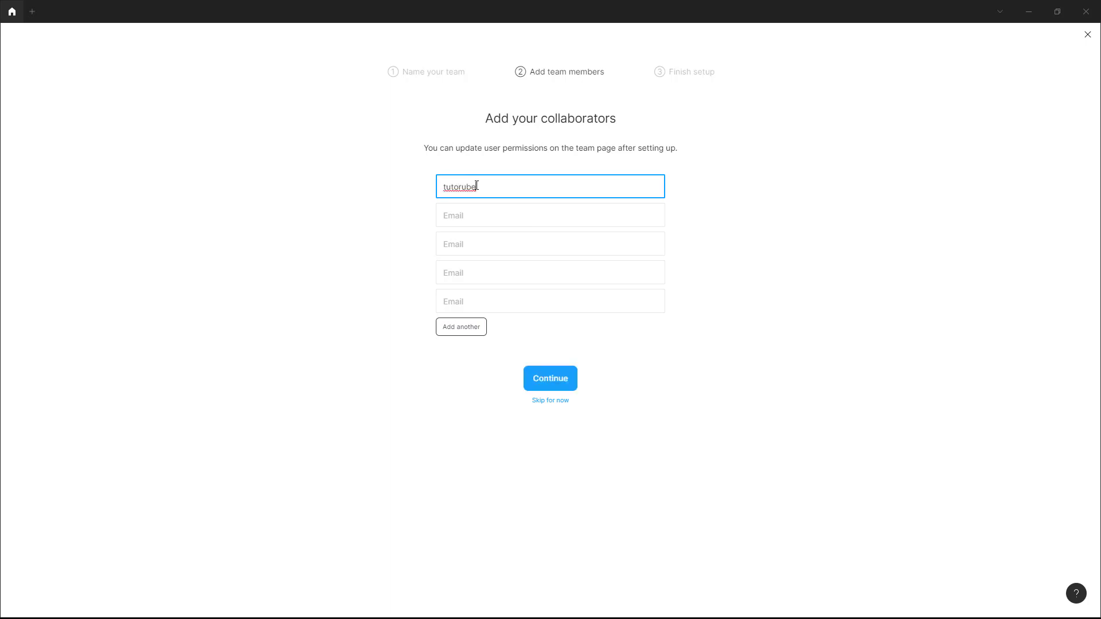
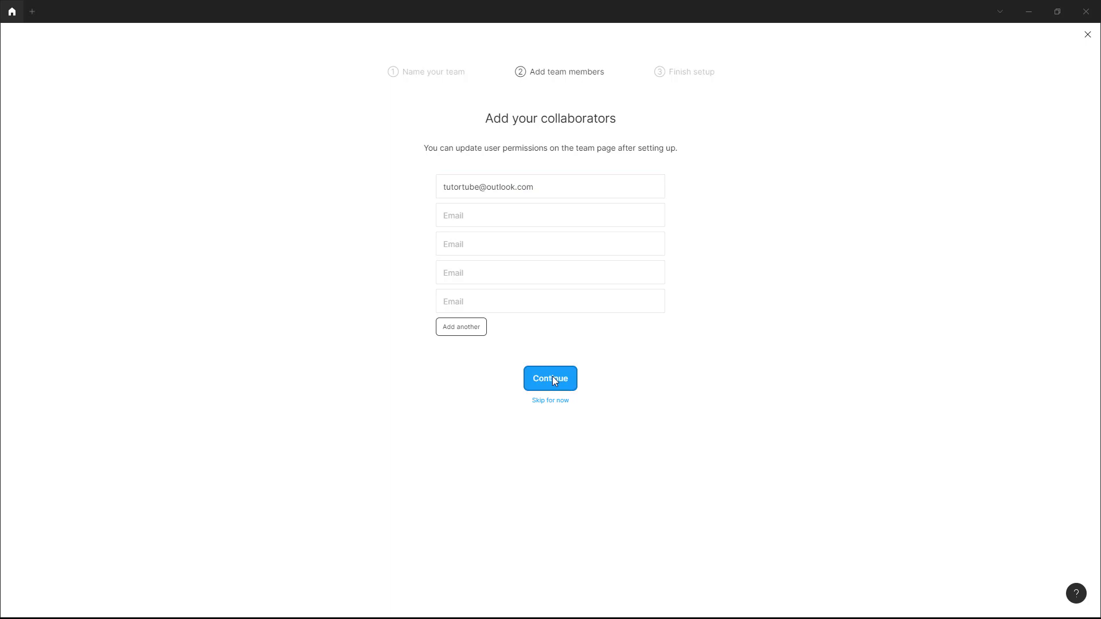
Send the invite, choose the free Starter plan, and delete the sample team library file.
left_click(551, 378)
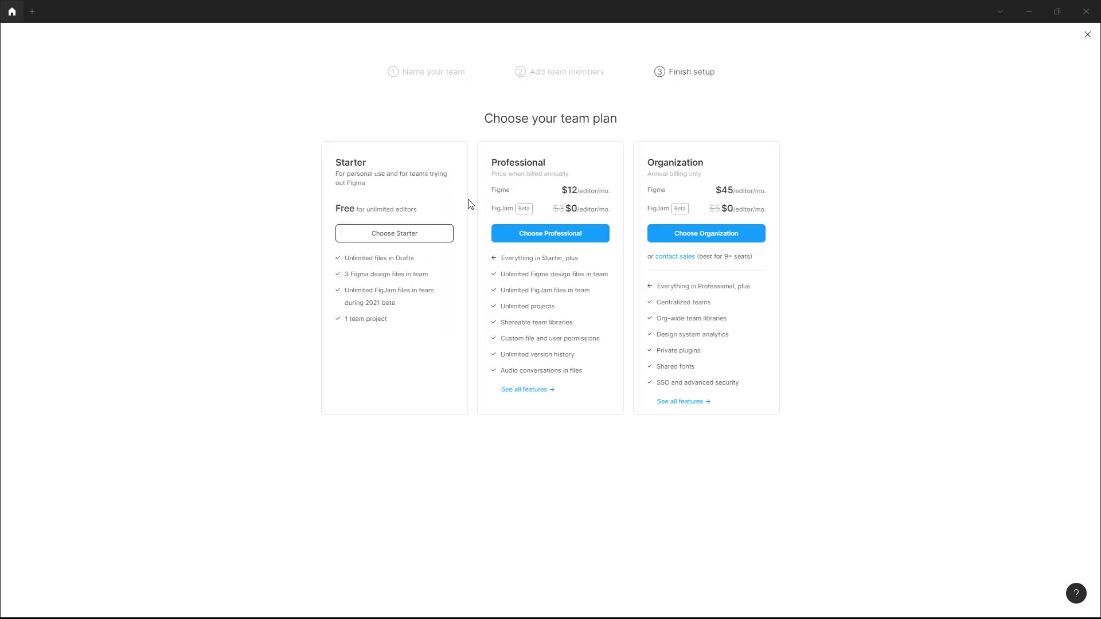
left_click(383, 236)
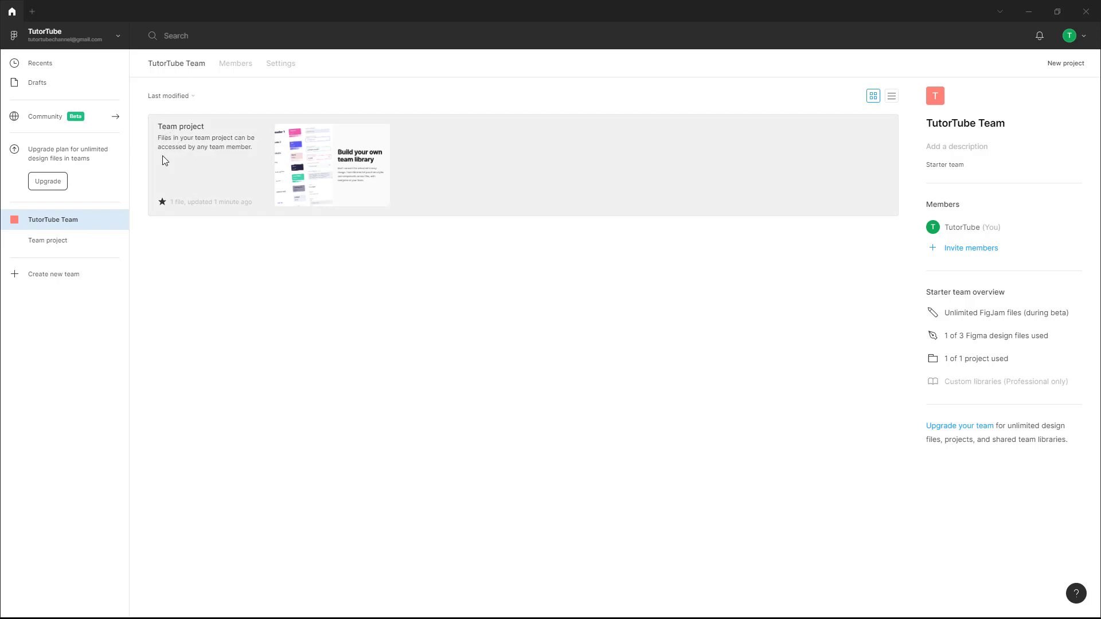
left_click(225, 156)
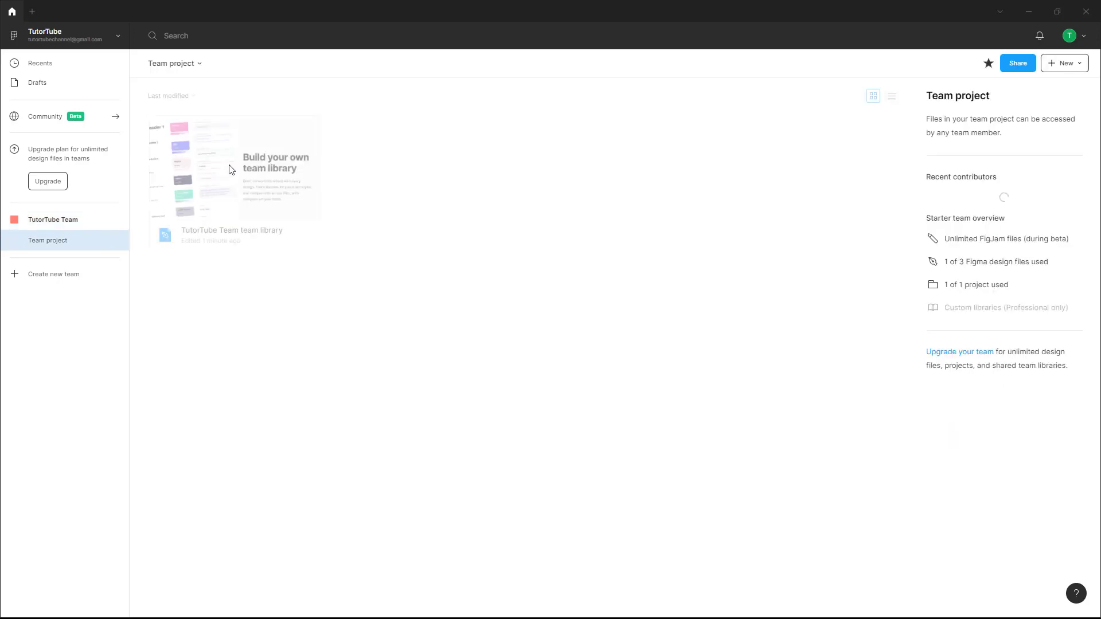
right_click(243, 155)
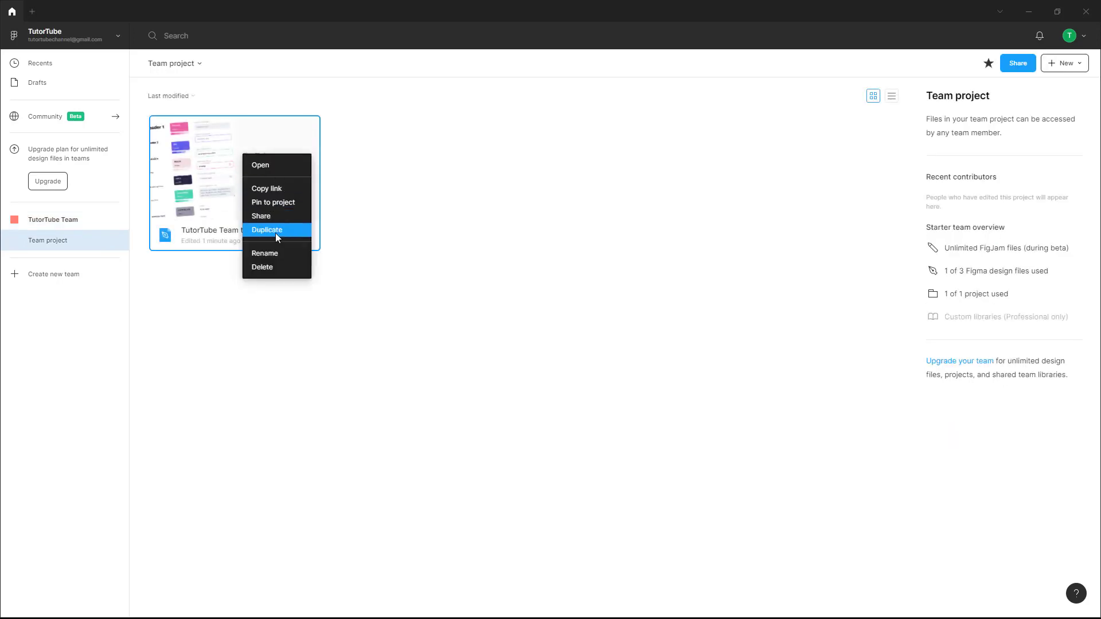
left_click(270, 266)
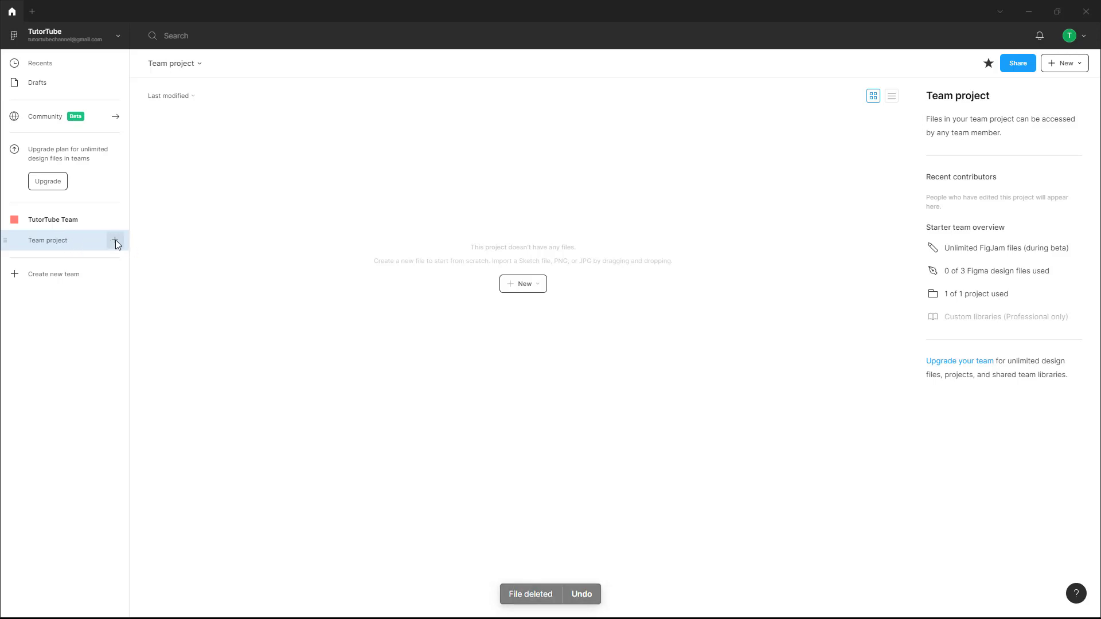
Add a new design file to Team project named 'TutorTube Team's Project'.
left_click(114, 240)
left_click(139, 267)
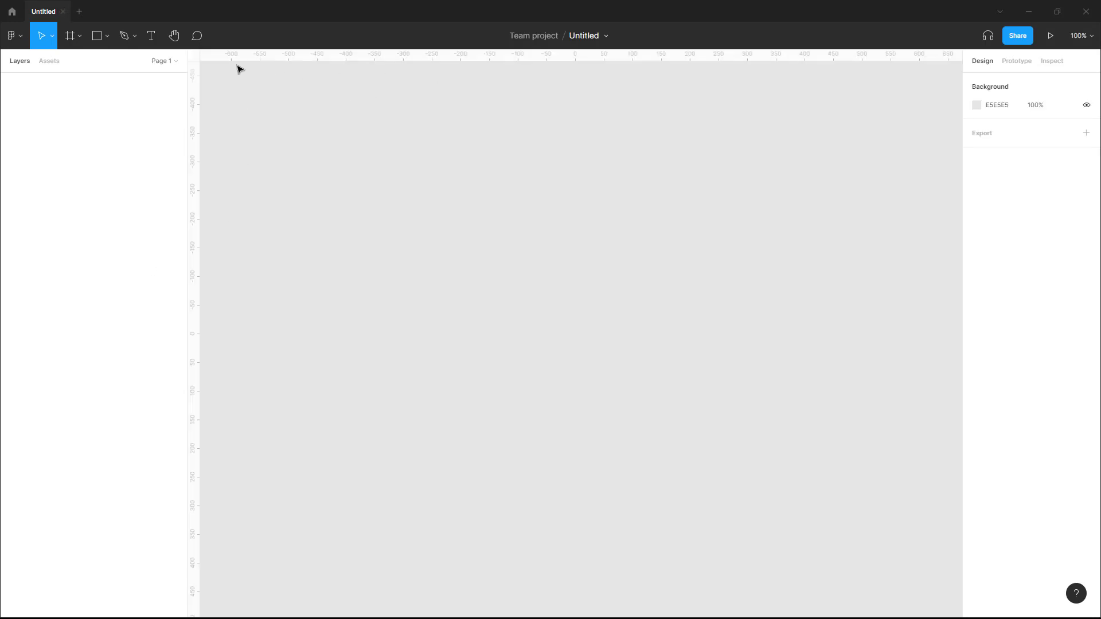
left_click(585, 37)
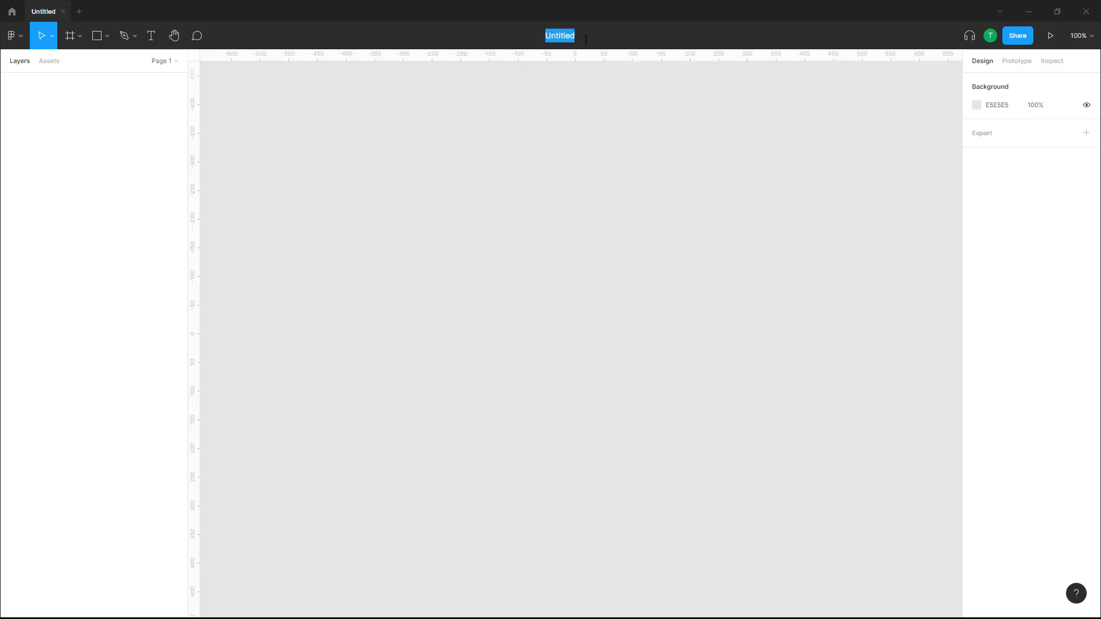
type("TutorTube Team's Project")
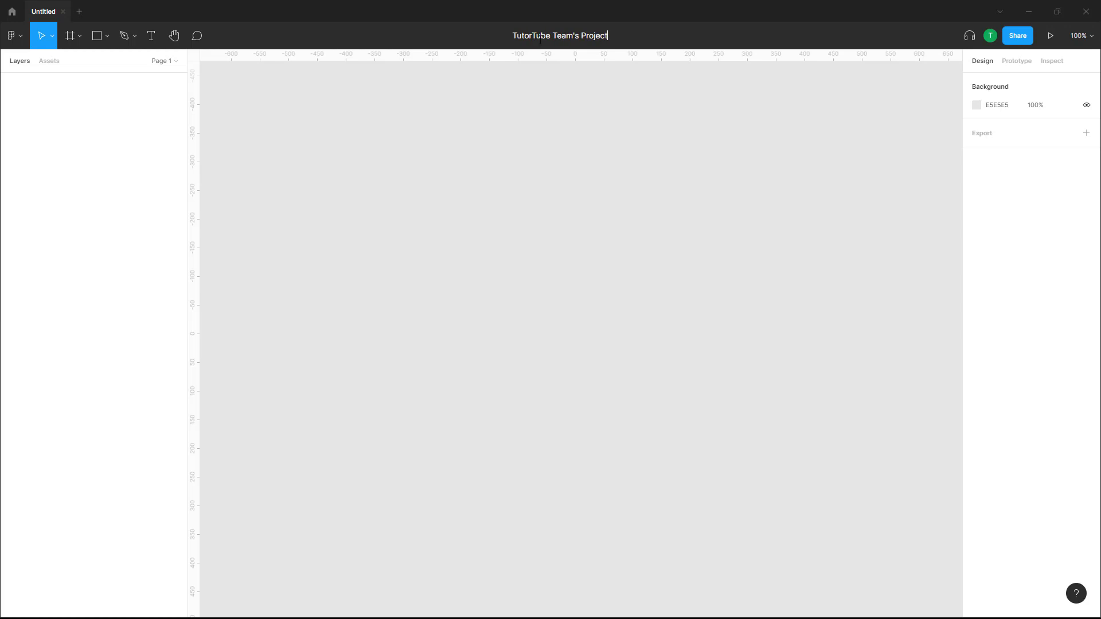
key("Return")
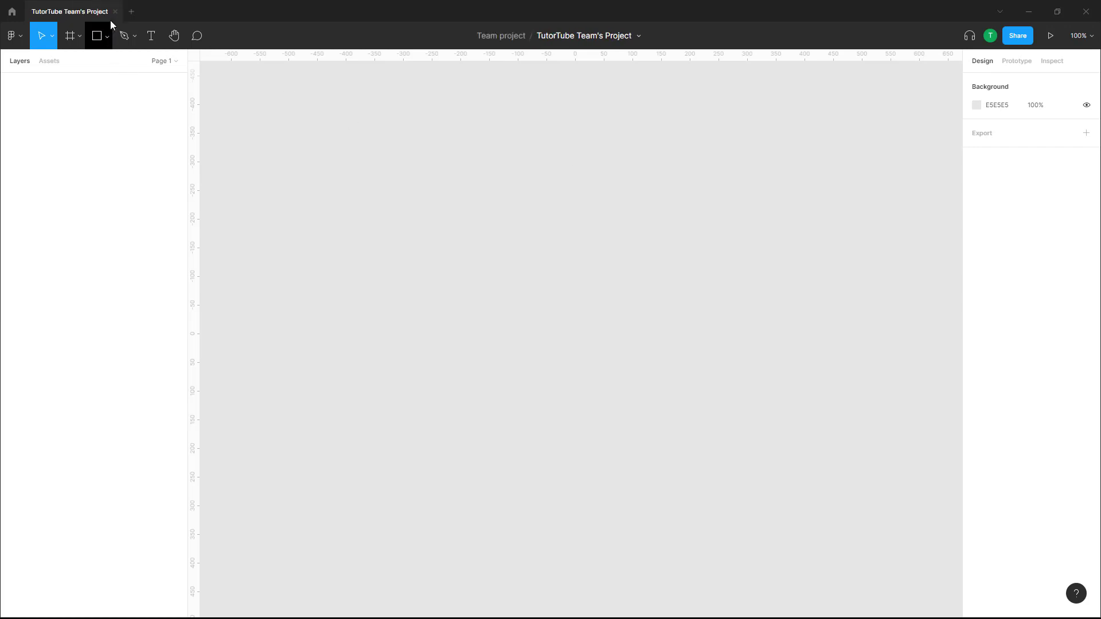
Check the team's members and leave the pending collaborator with Can edit access.
left_click(115, 12)
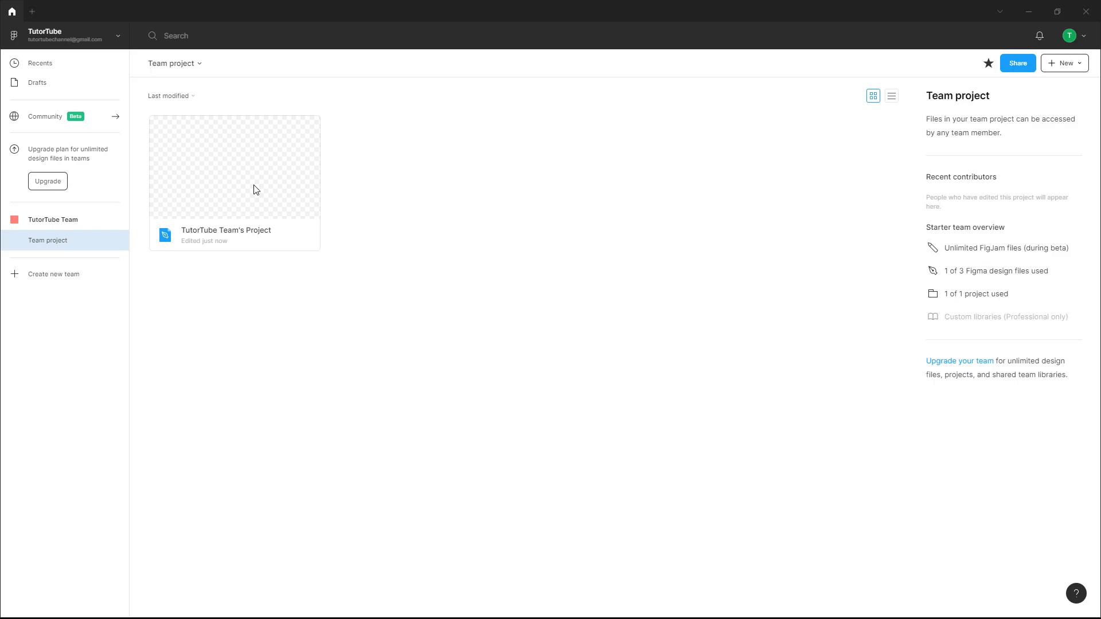
left_click(57, 222)
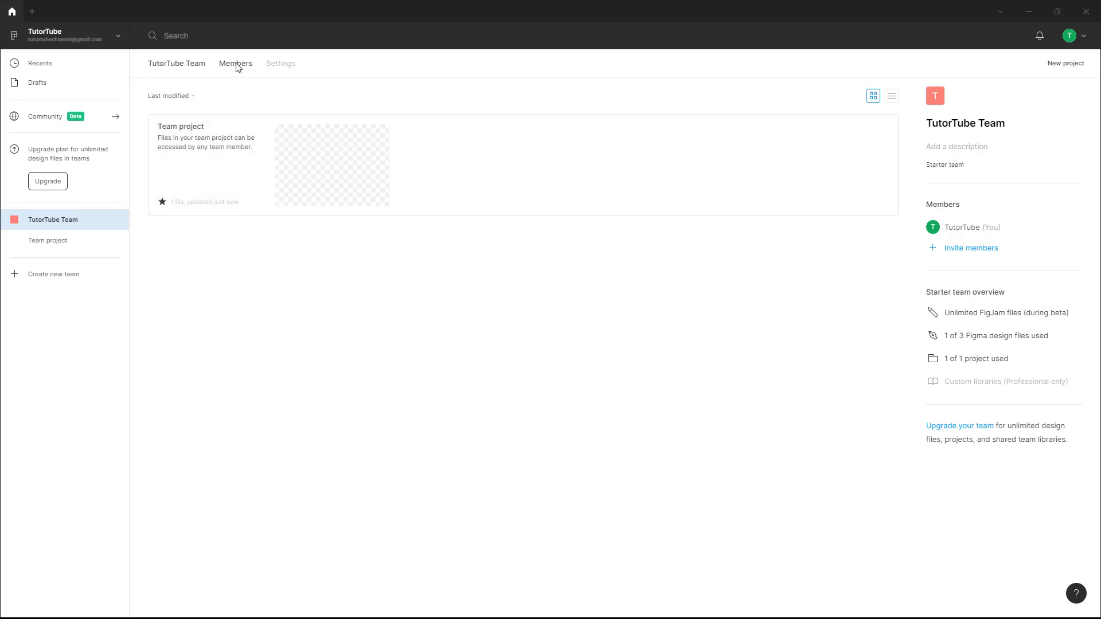
left_click(235, 65)
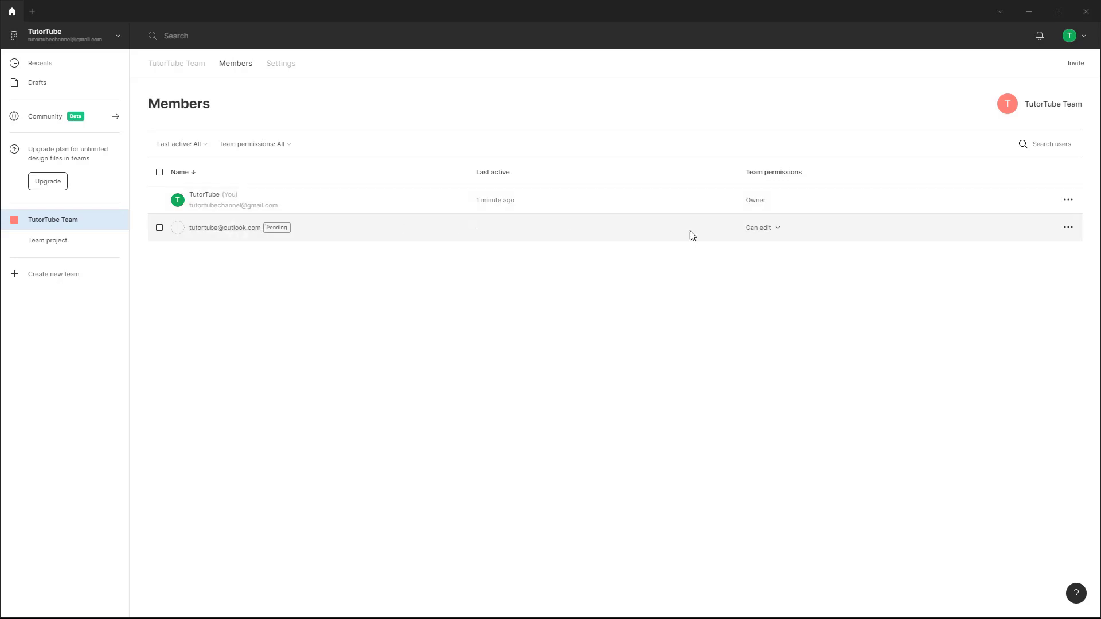
left_click(774, 231)
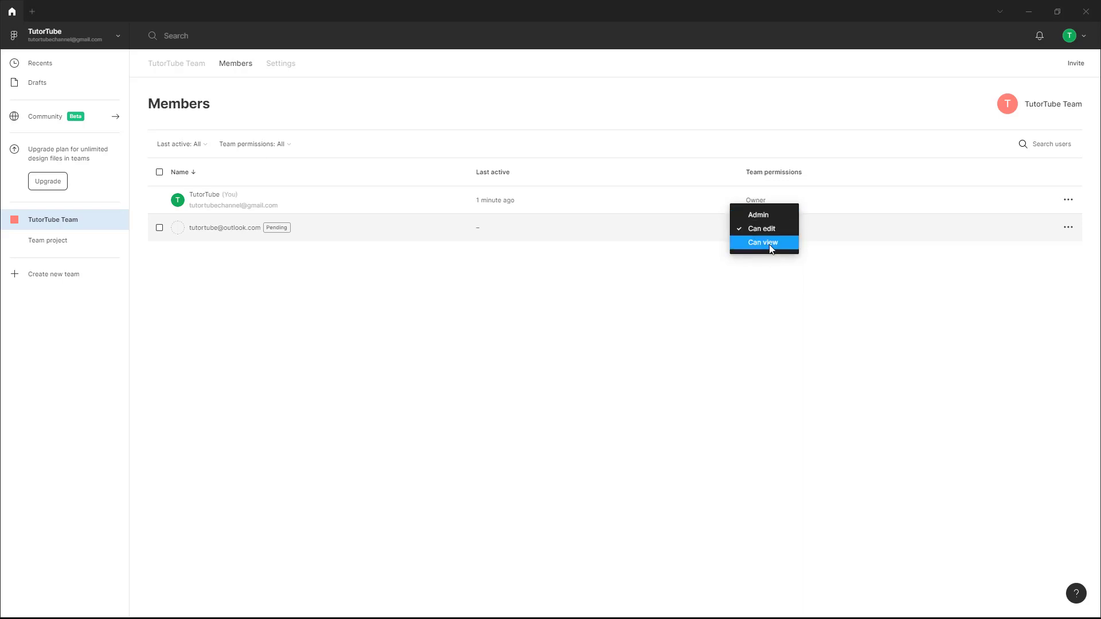
left_click(650, 319)
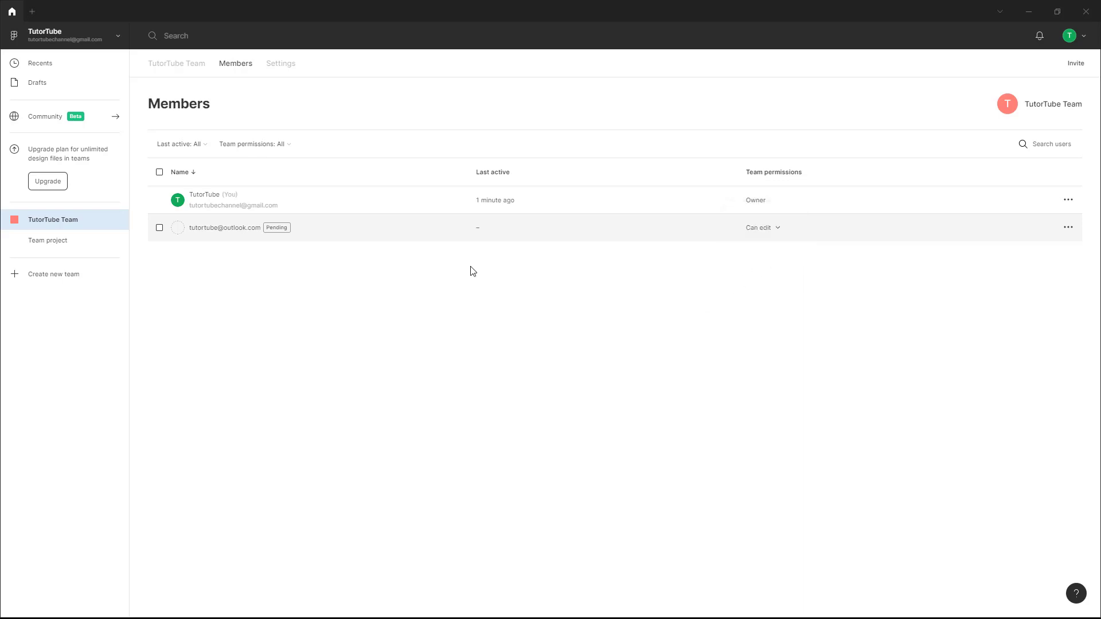
Leave the team icon unchanged in Settings and return to the TutorTube Team overview.
left_click(292, 66)
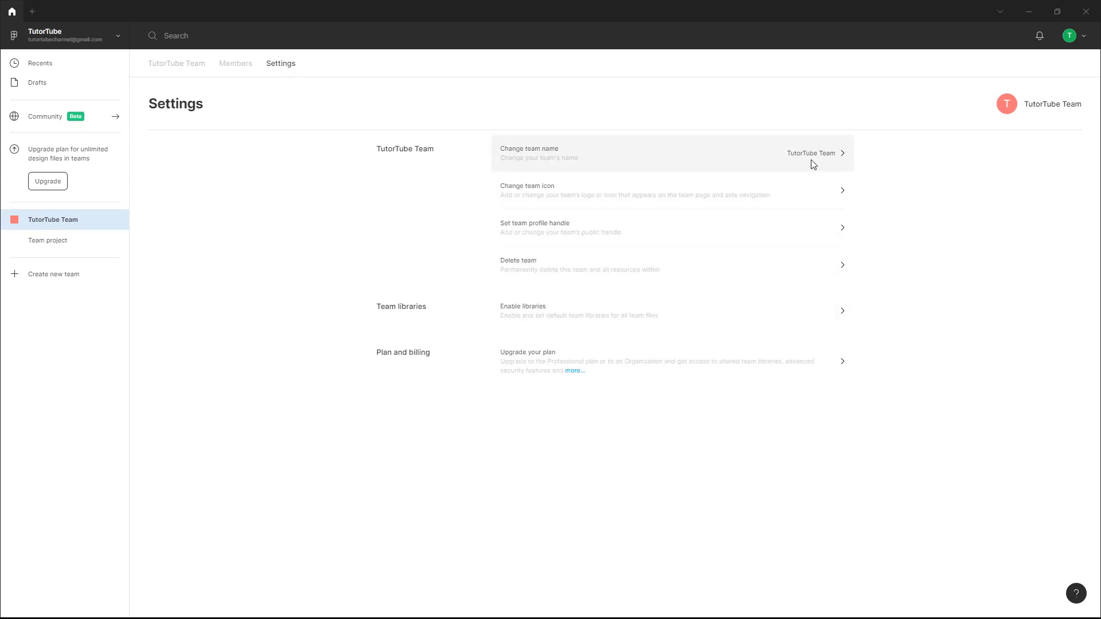
left_click(842, 191)
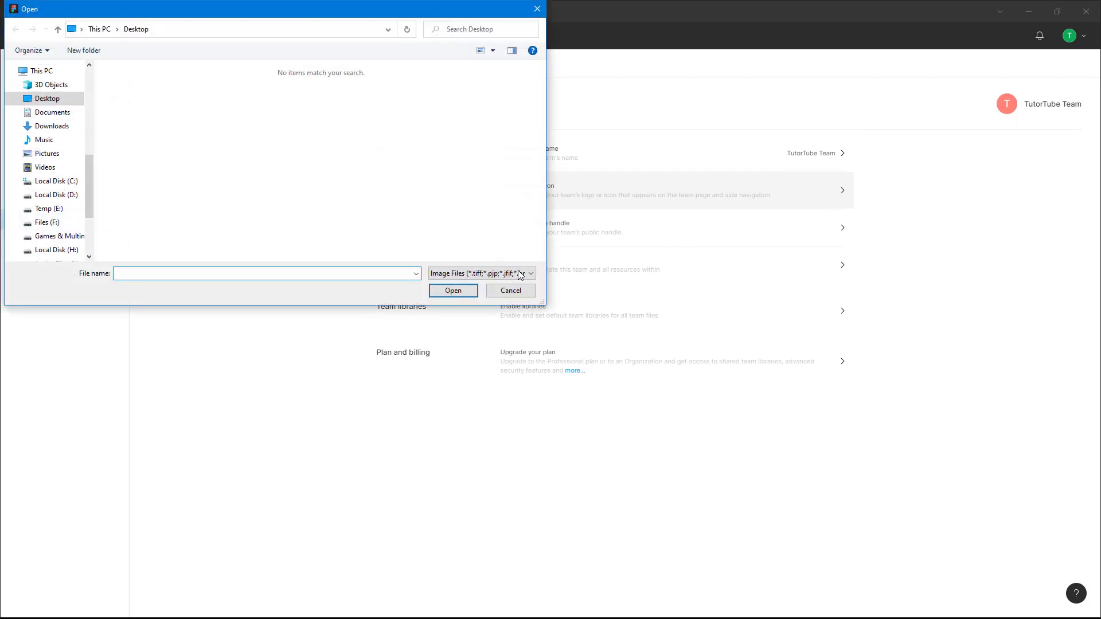
left_click(508, 291)
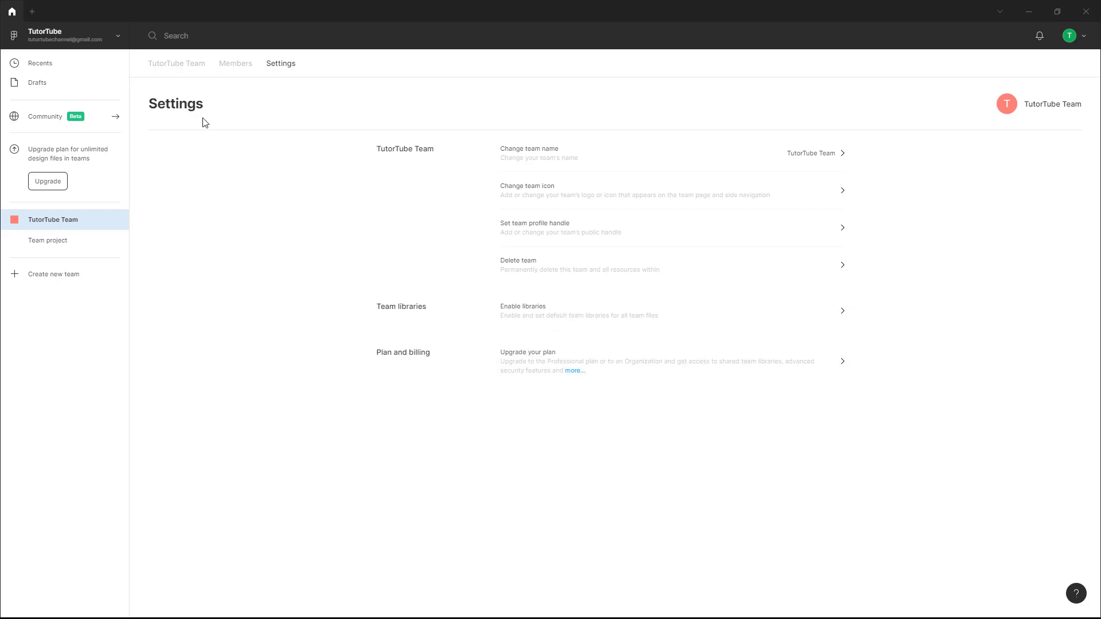
left_click(186, 68)
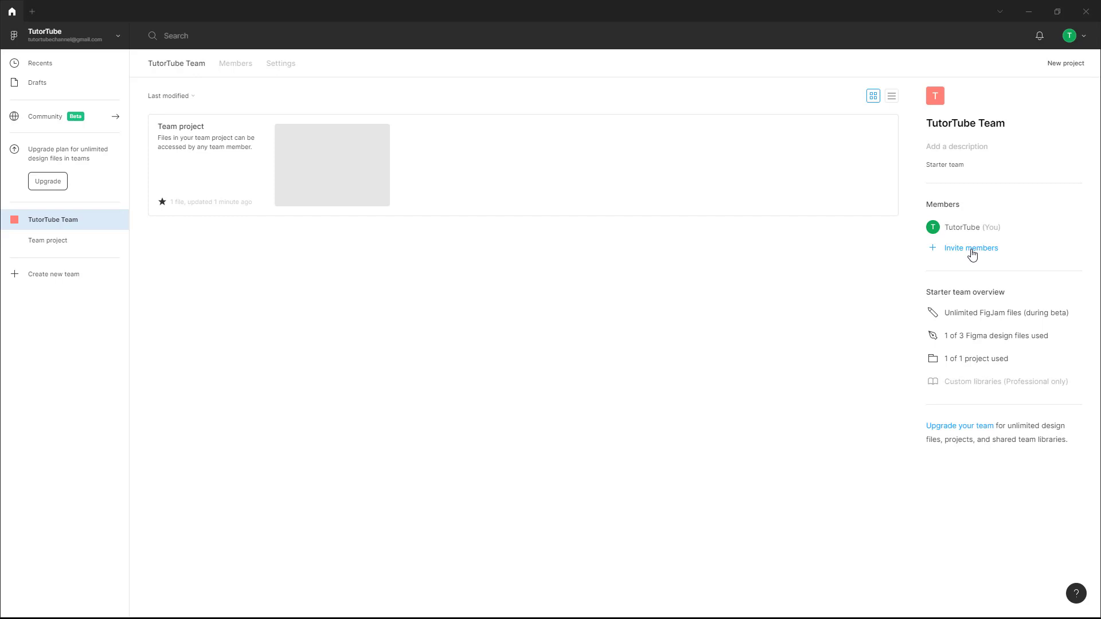
Enter 'Test description' as the TutorTube Team description.
left_click(963, 147)
type("Test")
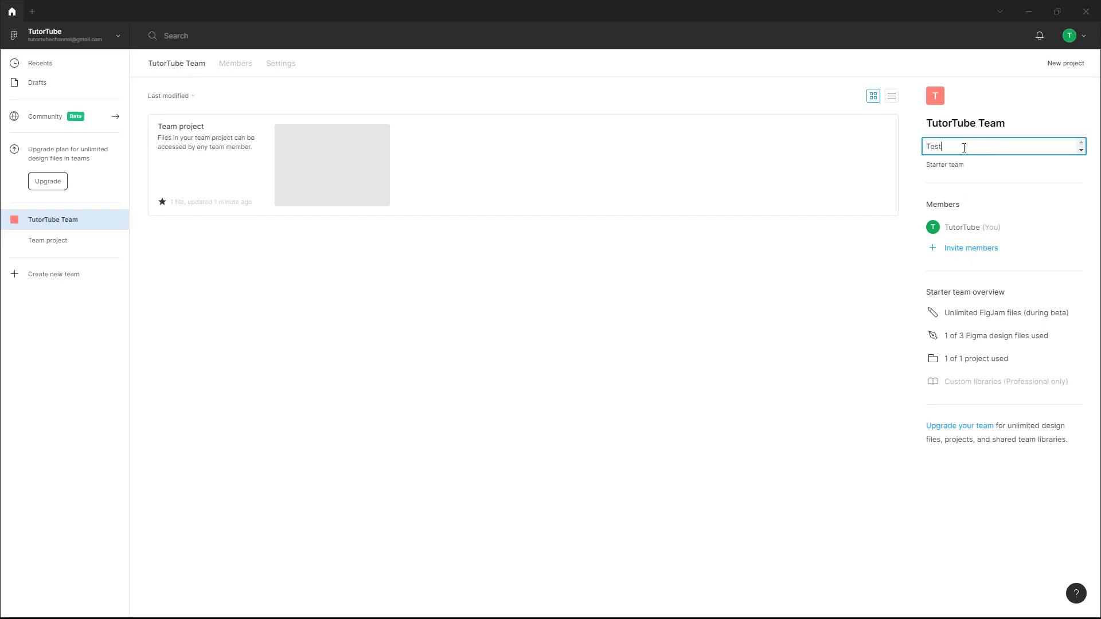
type(" description")
left_click(753, 248)
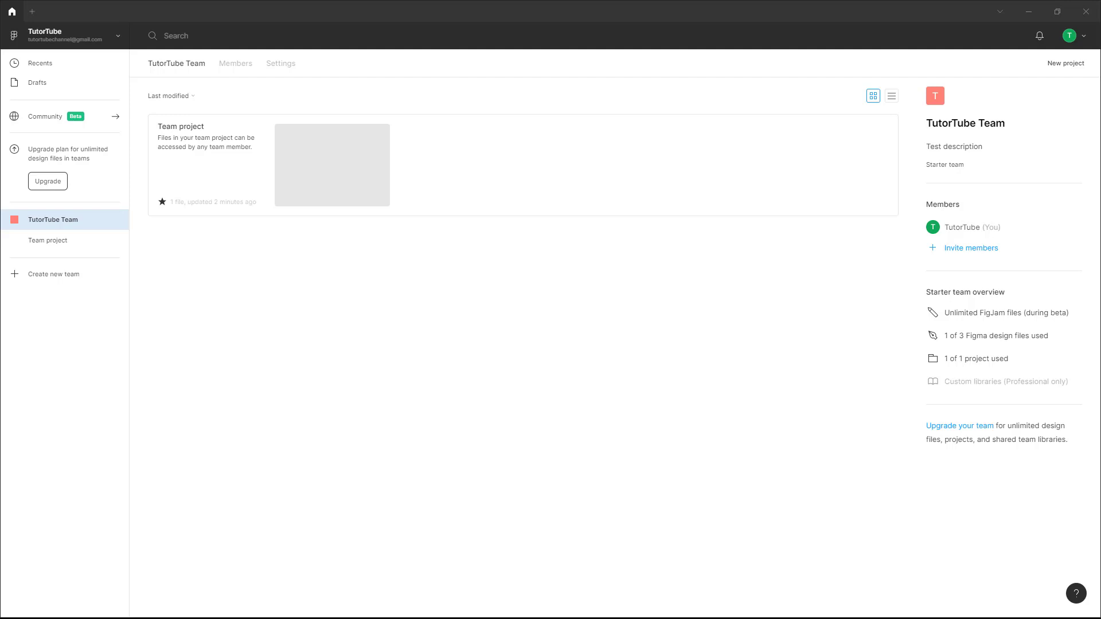
Open the Figma 'TutorTube Team' invitation e-mail in Outlook Mail.
left_click_drag(1098, 166, 715, 128)
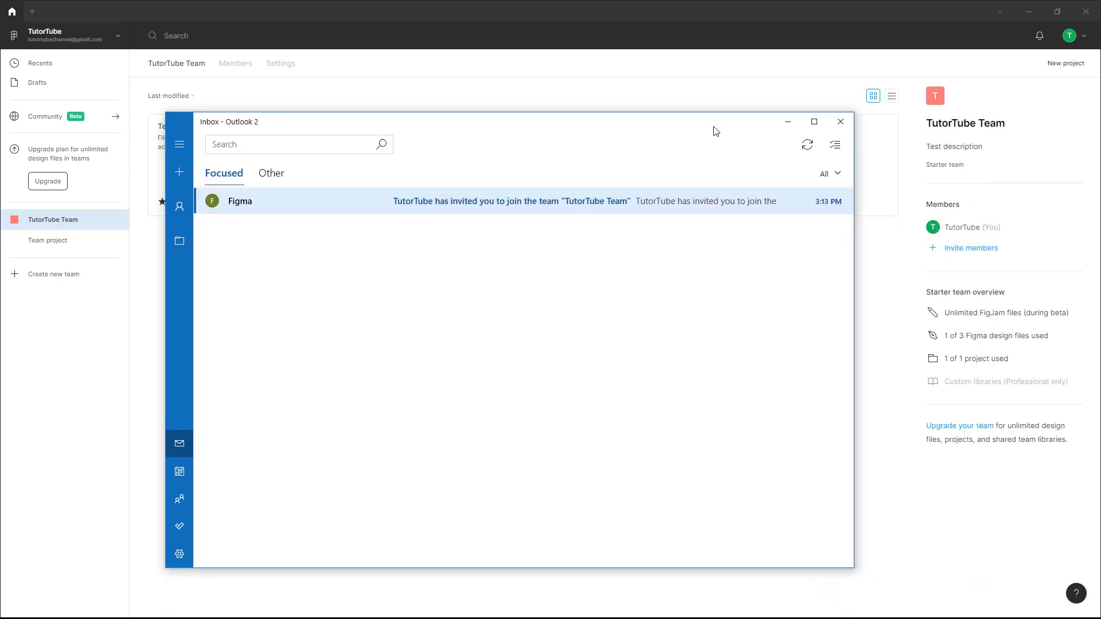
left_click(519, 200)
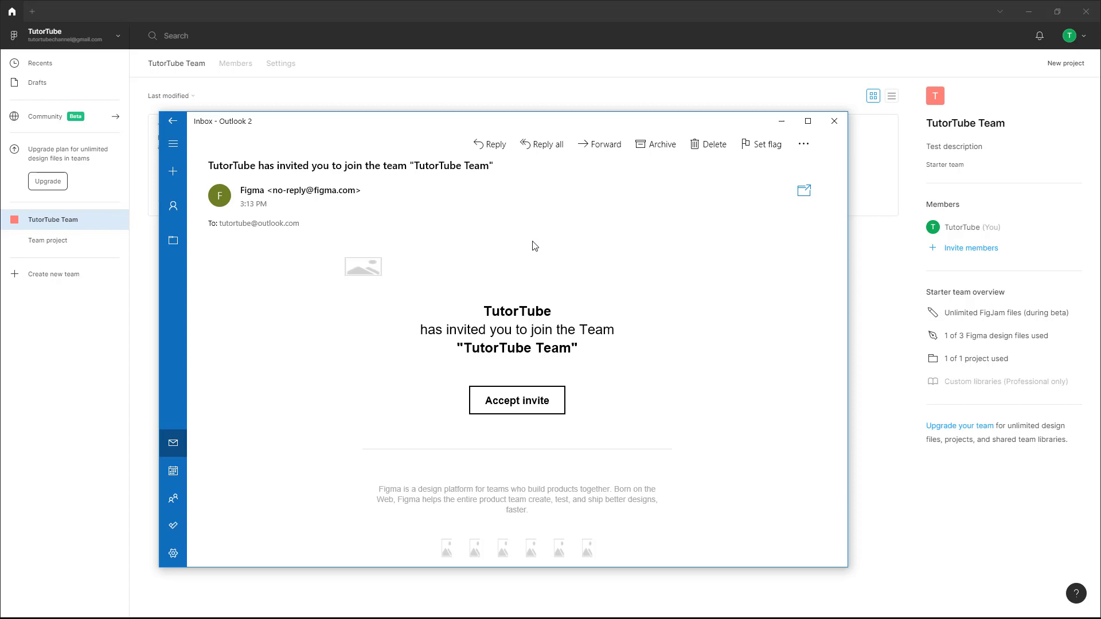
Accept the TutorTube Team invite and open TutorTube Team's Project as the invited member.
left_click(526, 403)
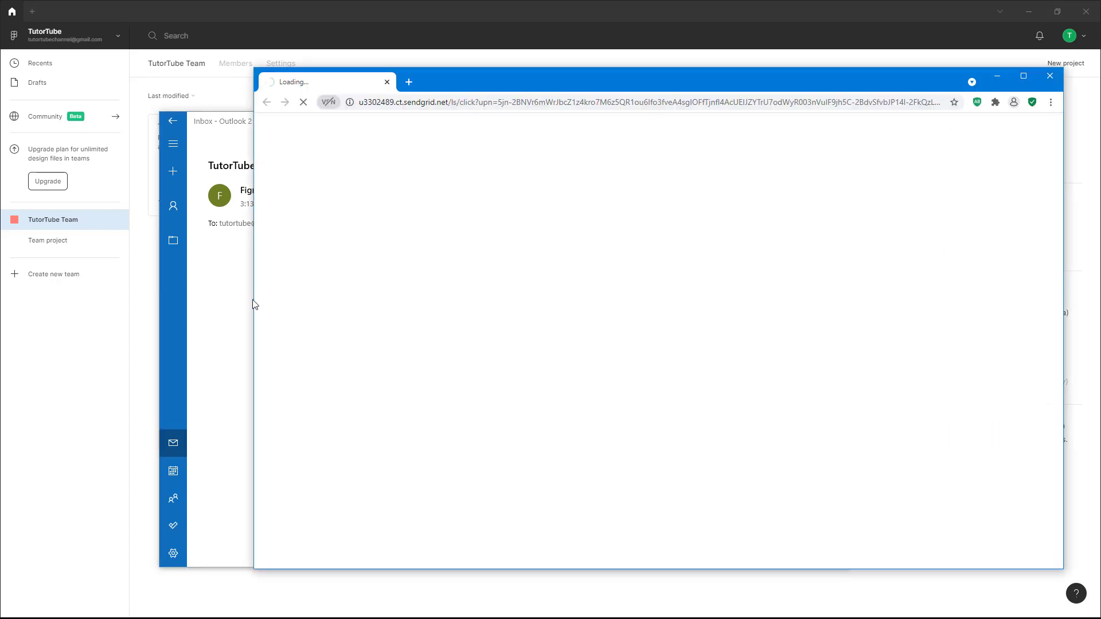
left_click(227, 293)
left_click(781, 121)
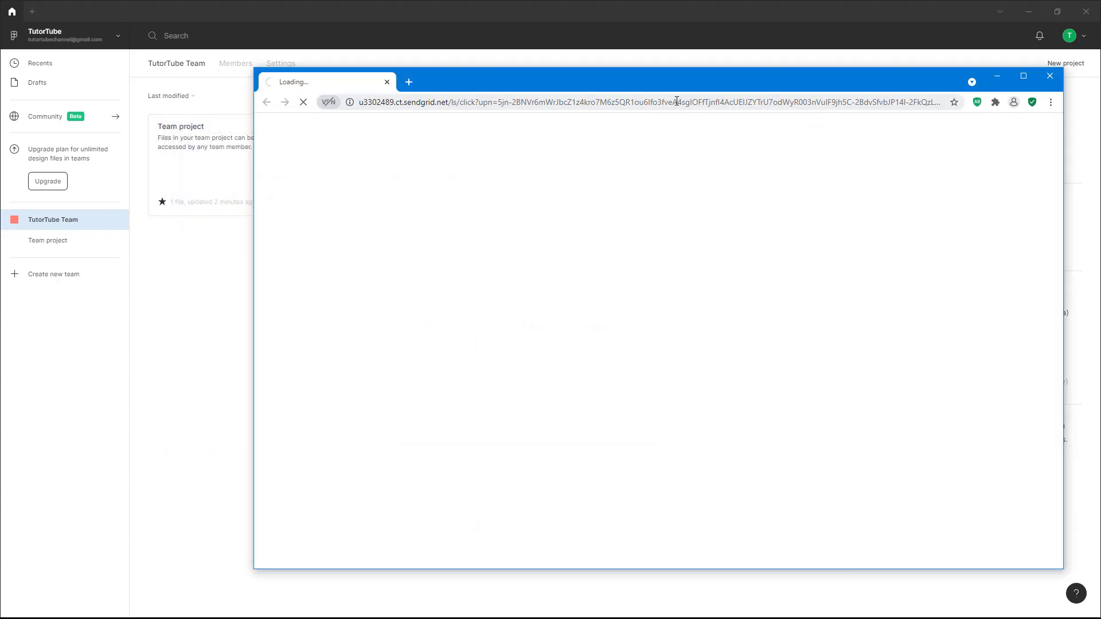
left_click_drag(679, 89, 598, 96)
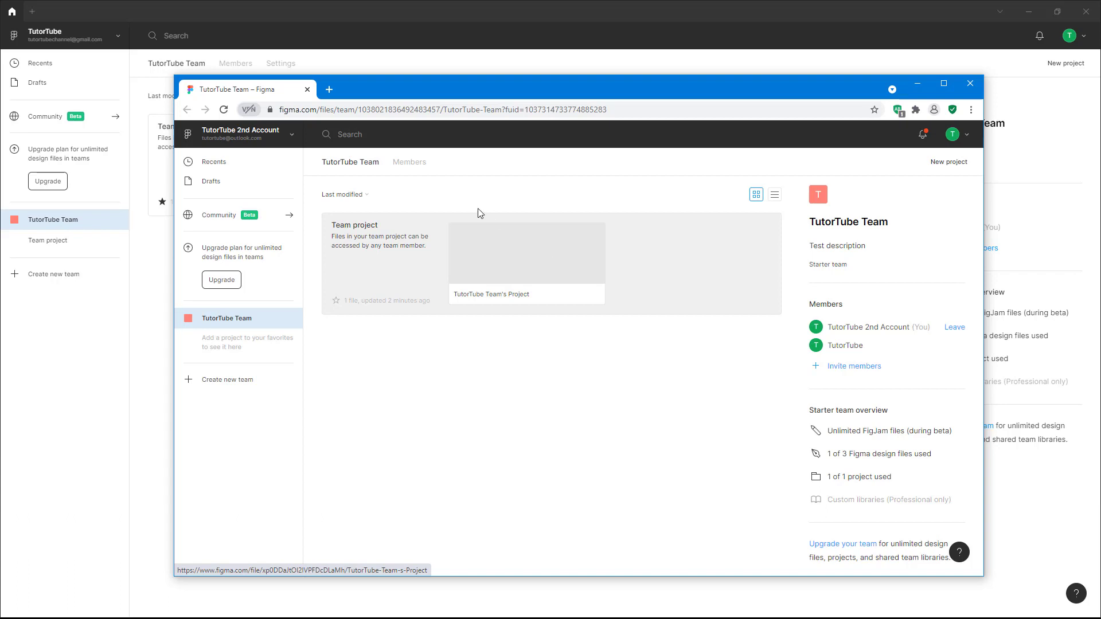
left_click_drag(419, 96, 468, 212)
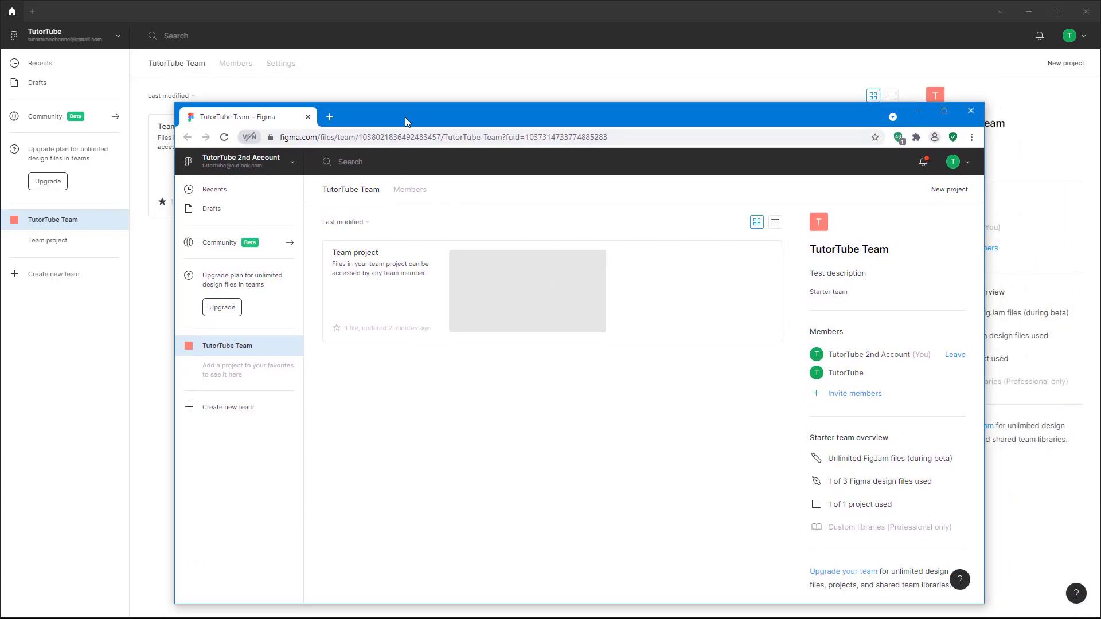
left_click_drag(404, 118, 382, 95)
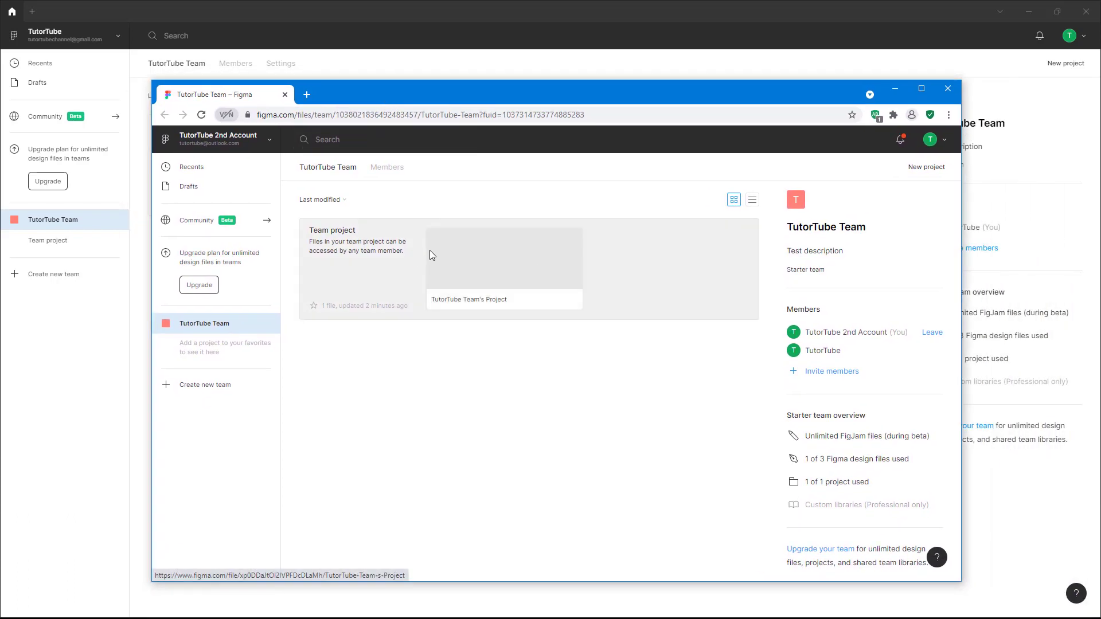
left_click(430, 251)
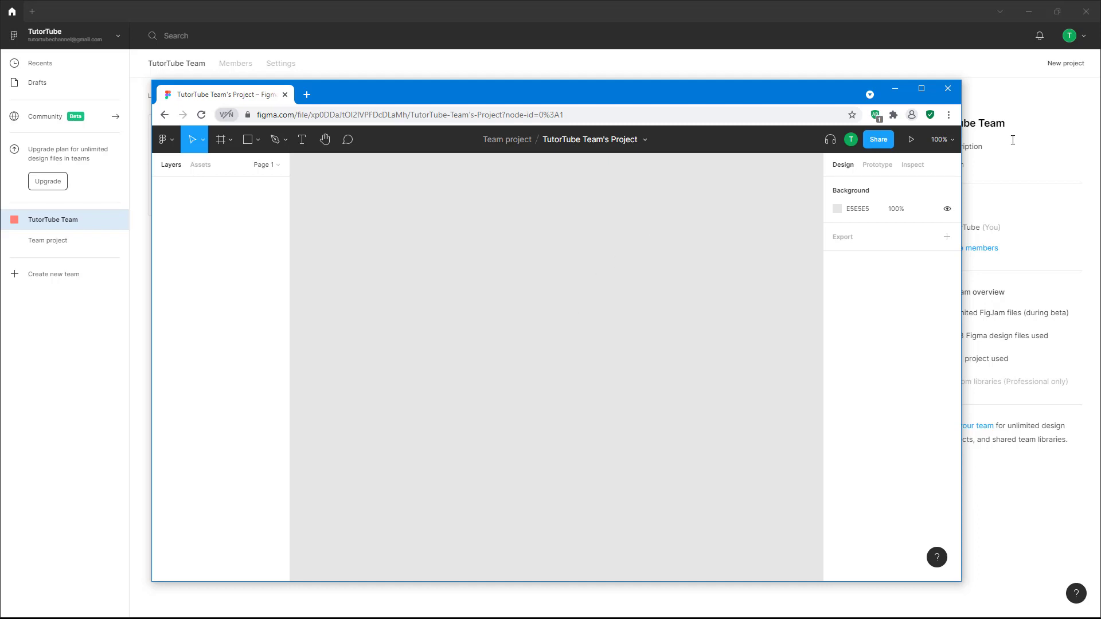
left_click(949, 90)
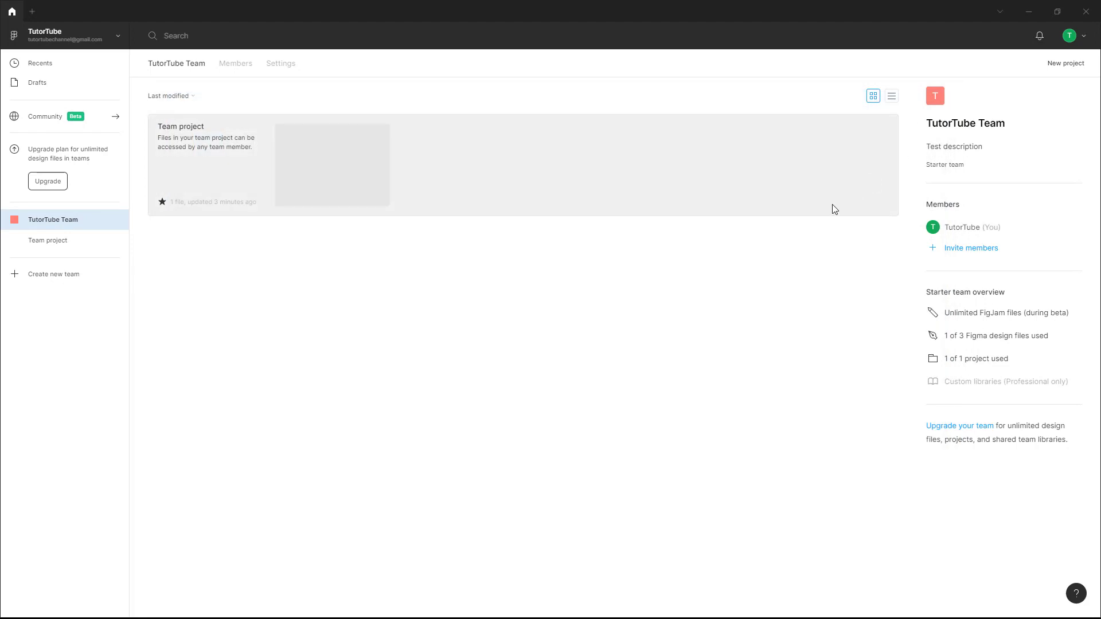